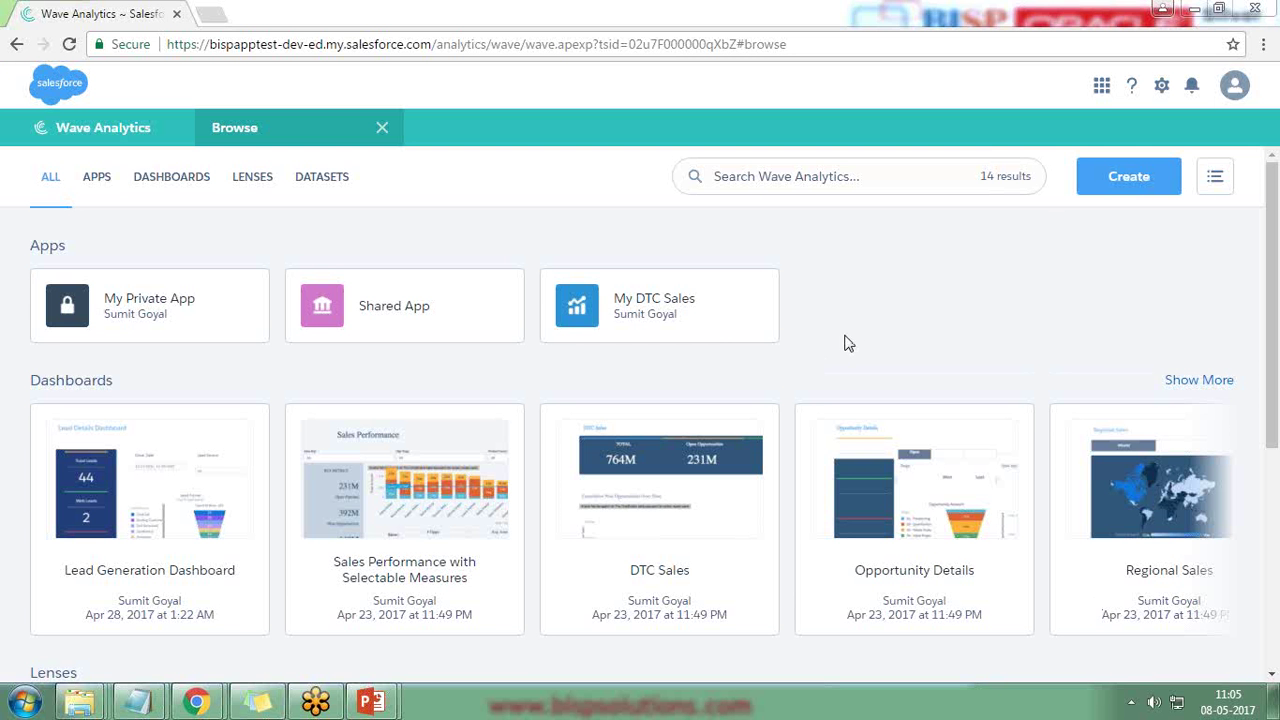
- Find the Lead Generation Dashboard card in the Dashboards row and open it
scroll(848, 334, down, 4)
scroll(640, 466, down, 1)
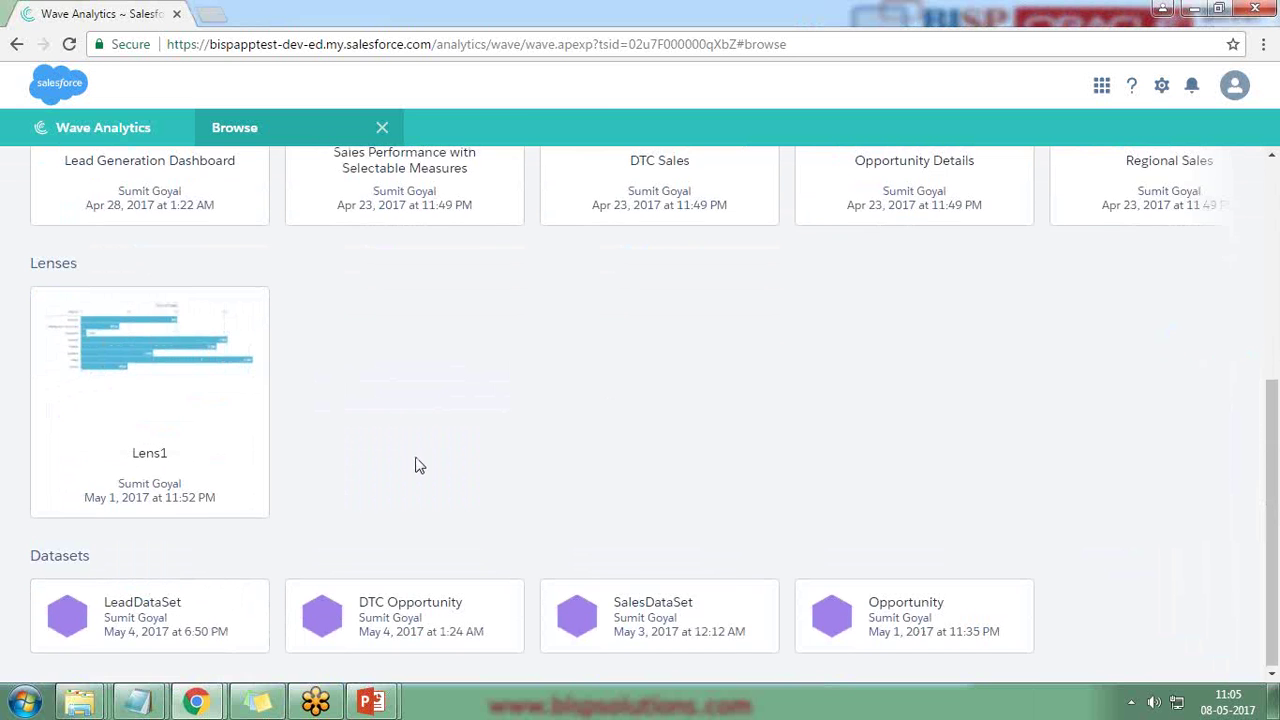
scroll(117, 420, up, 2)
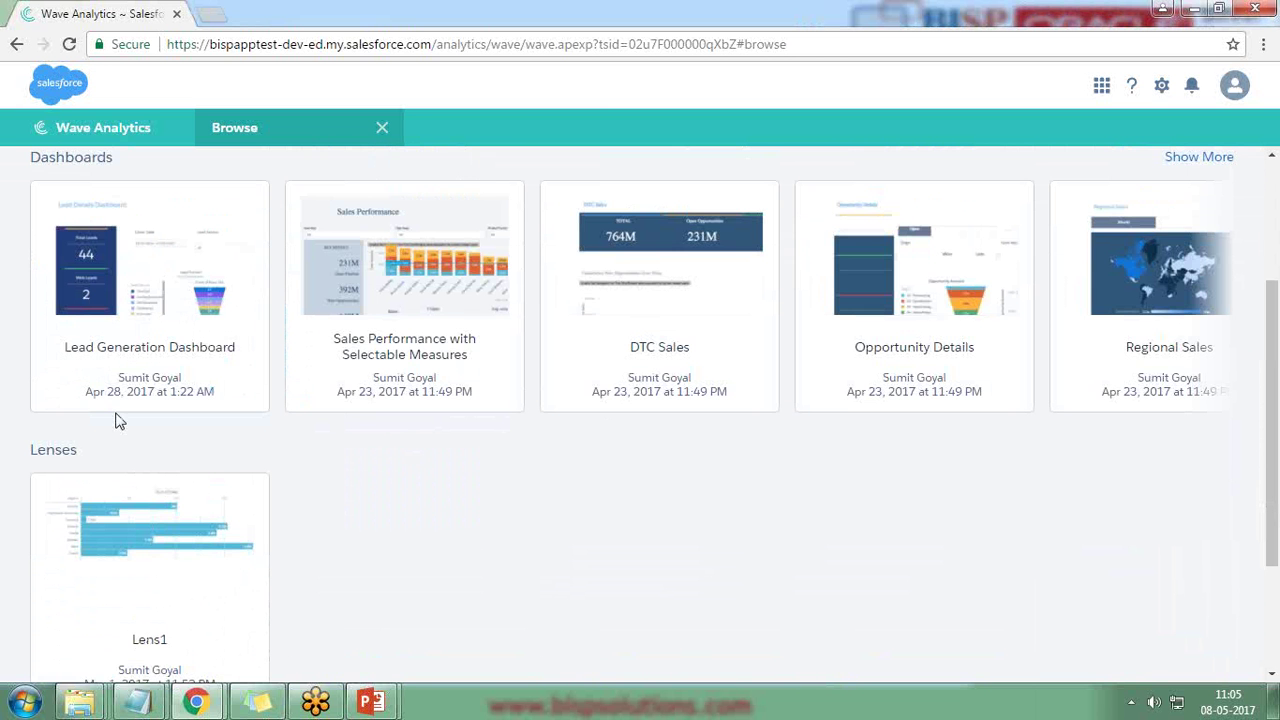
click(145, 283)
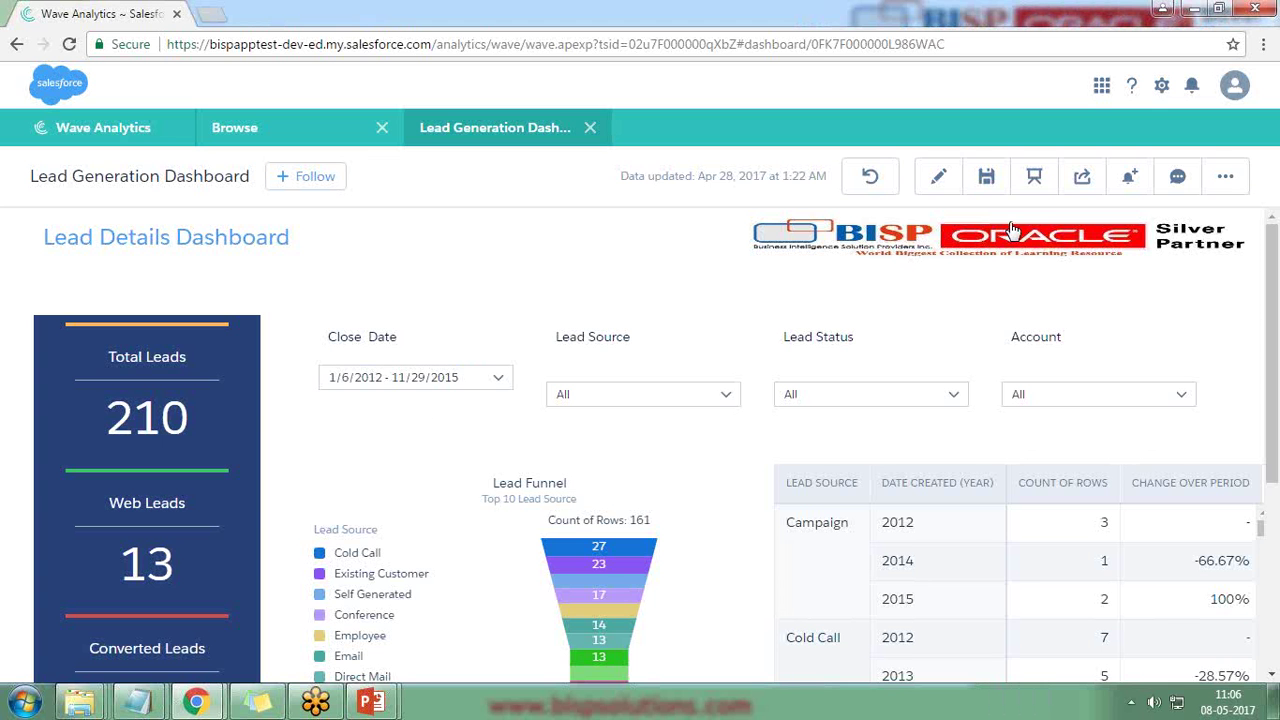
- Switch the Lead Generation Dashboard into full-screen presentation mode
click(1034, 180)
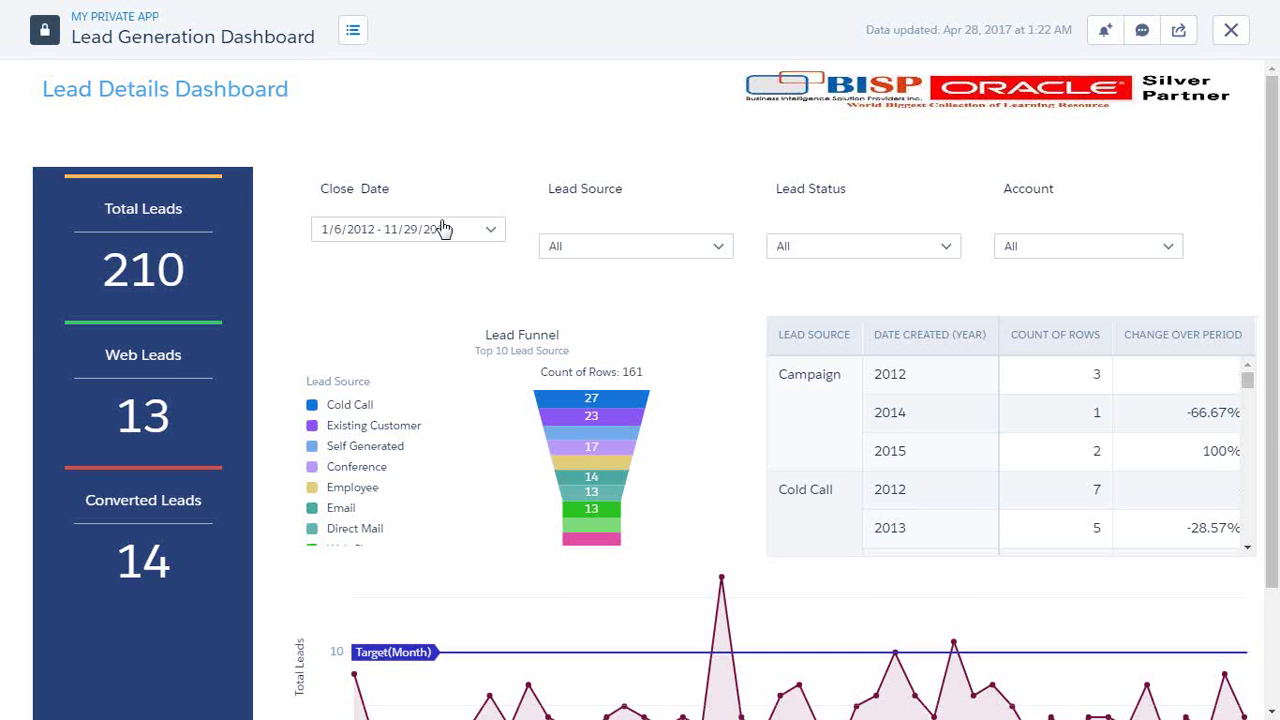
click(716, 252)
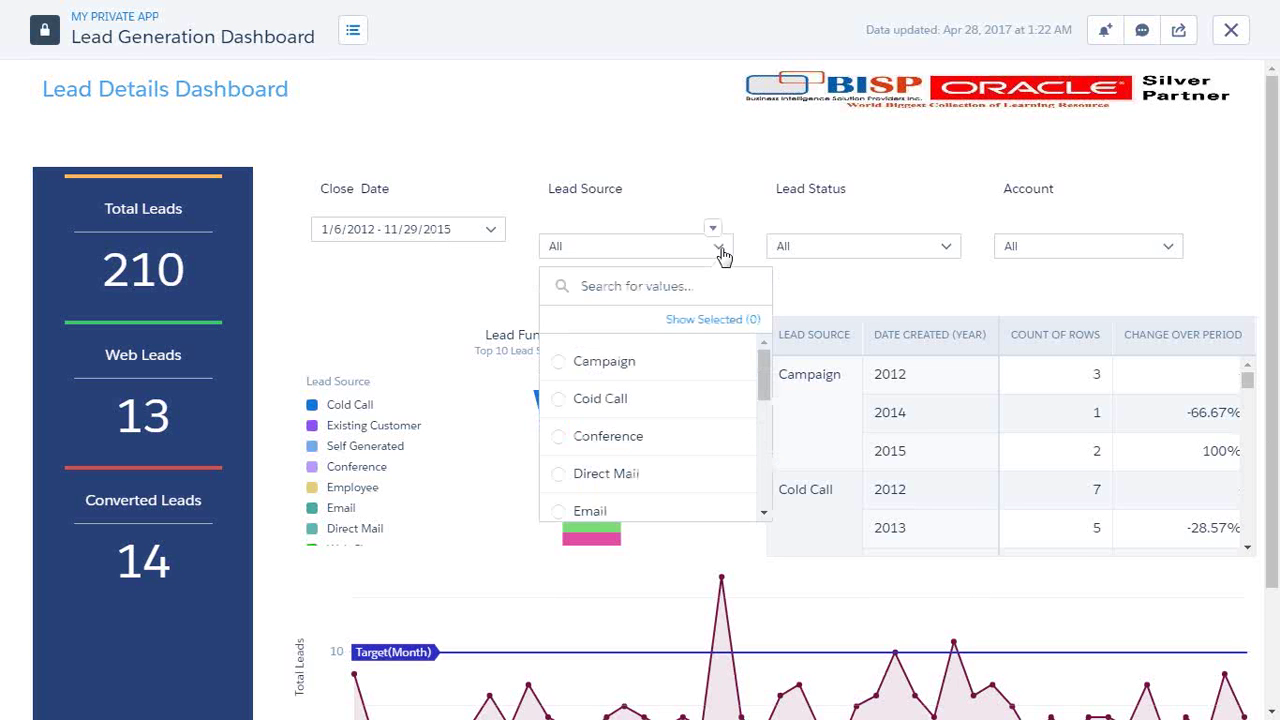
click(941, 250)
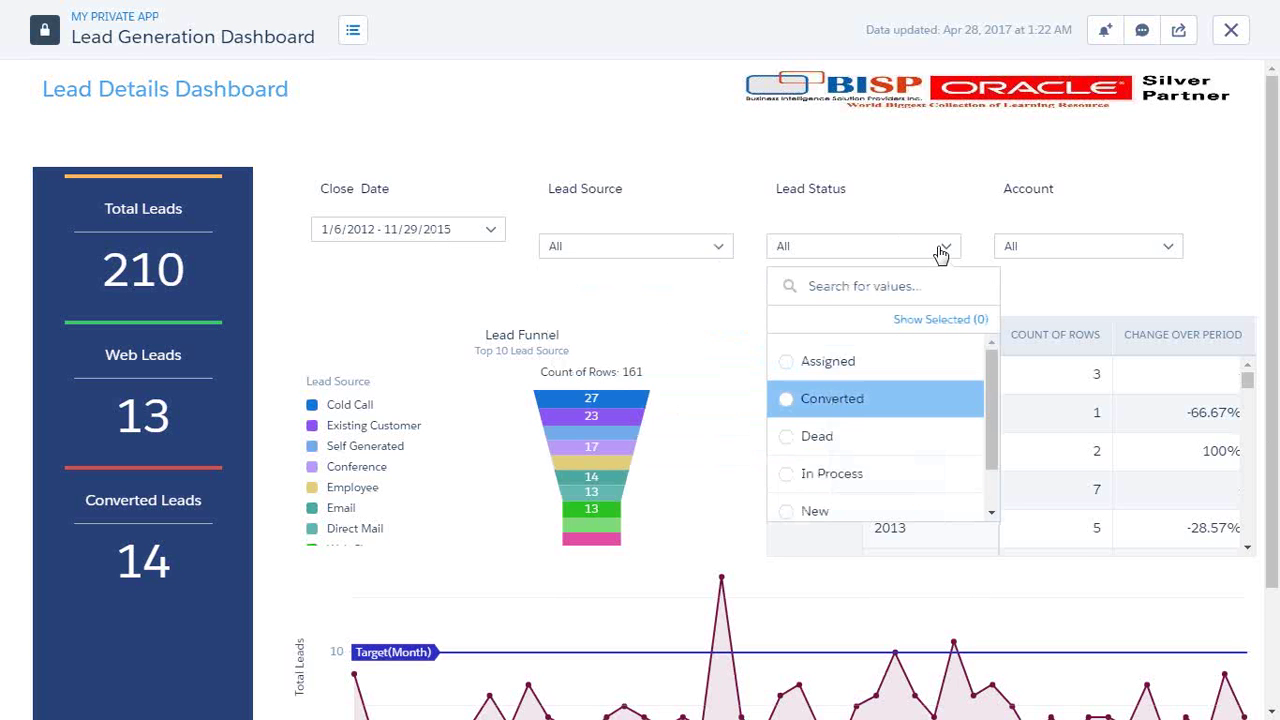
click(858, 404)
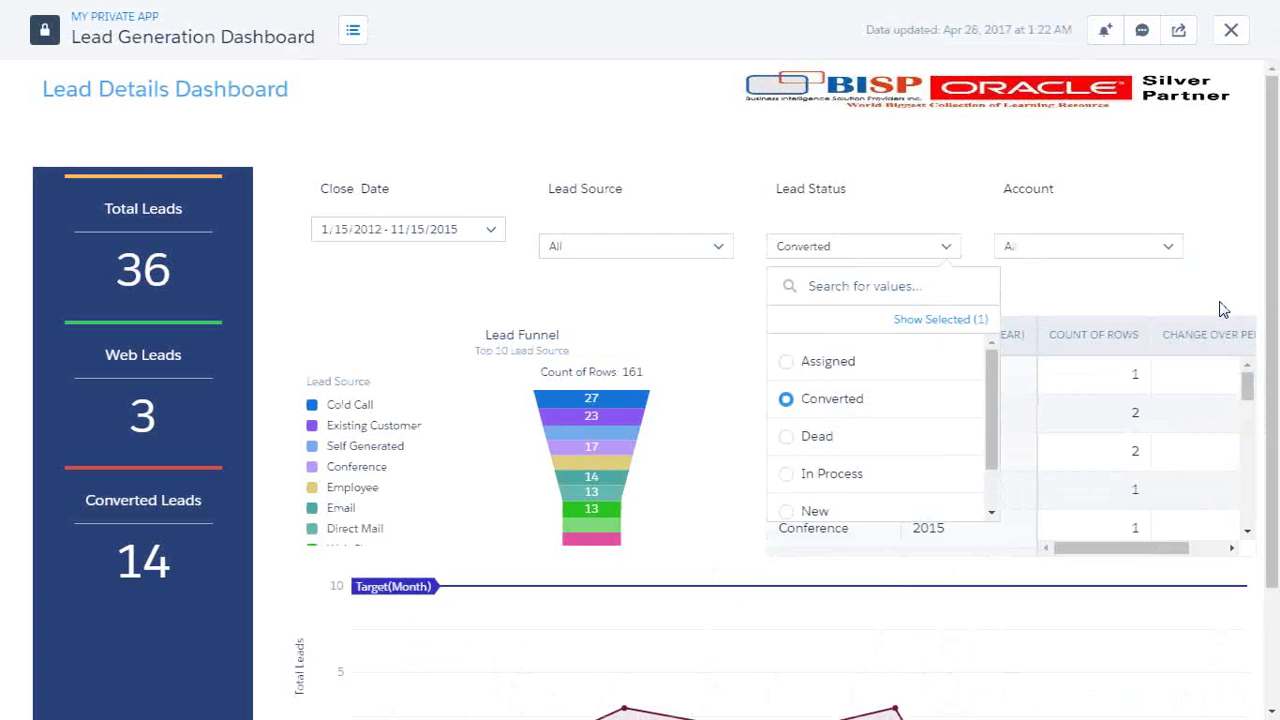
click(915, 246)
click(866, 250)
click(788, 398)
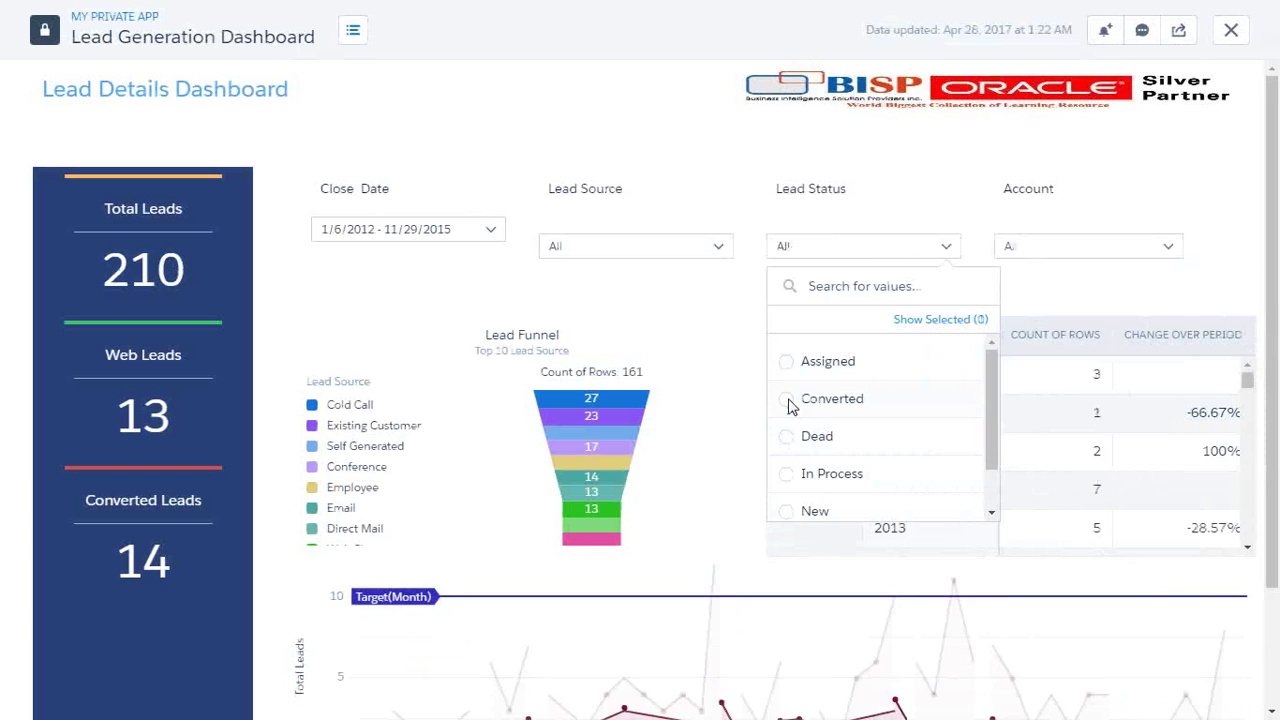
click(1045, 254)
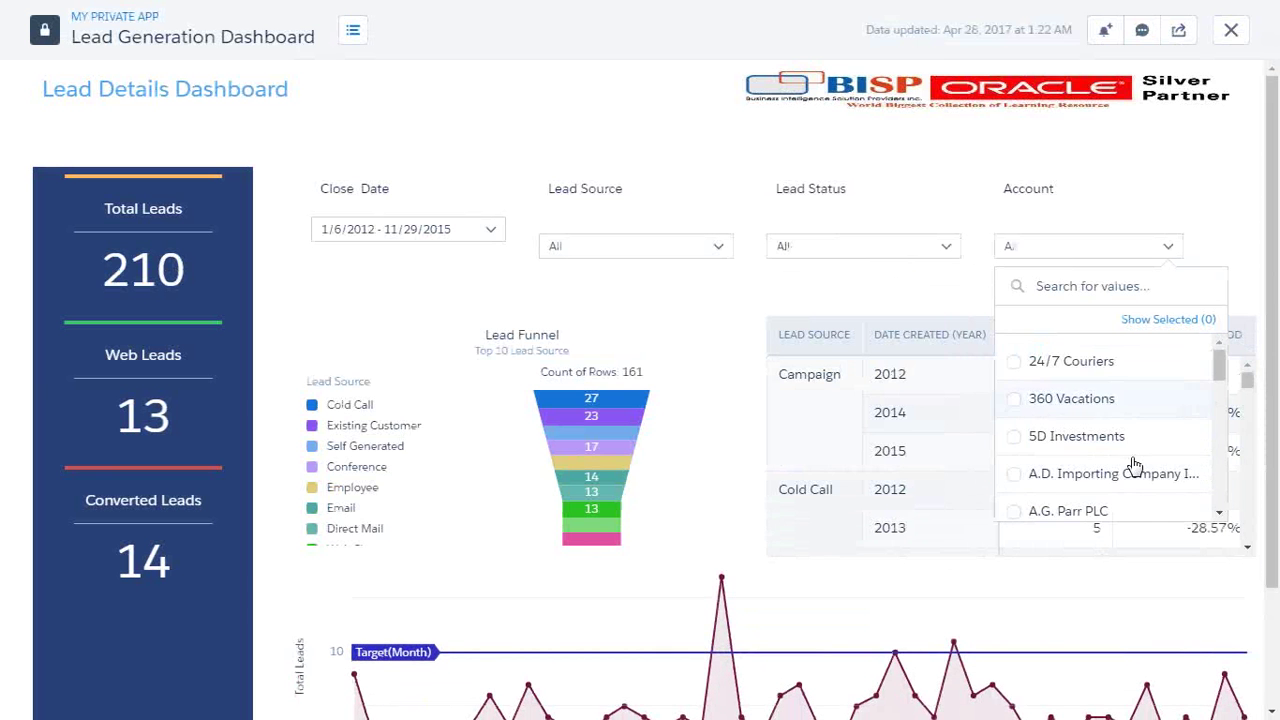
mouse_move(1219, 367)
mouse_down()
mouse_move(1223, 503)
mouse_move(1221, 375)
mouse_up()
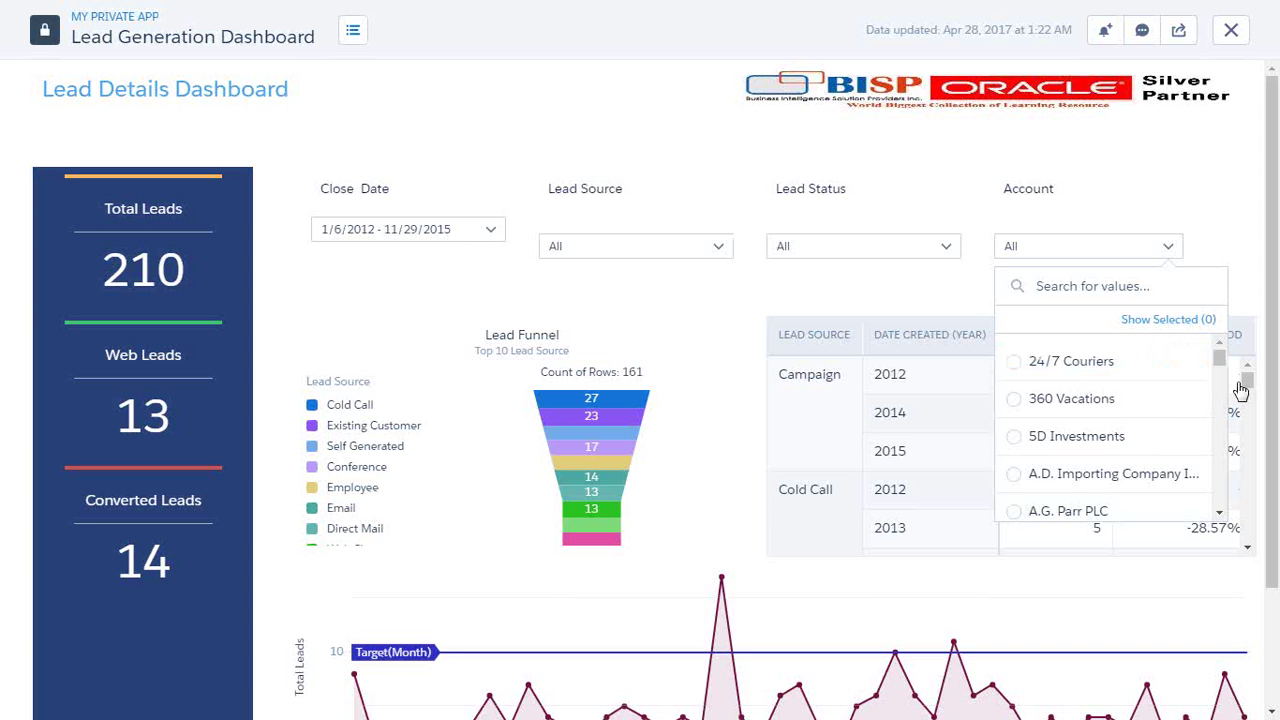
click(1125, 172)
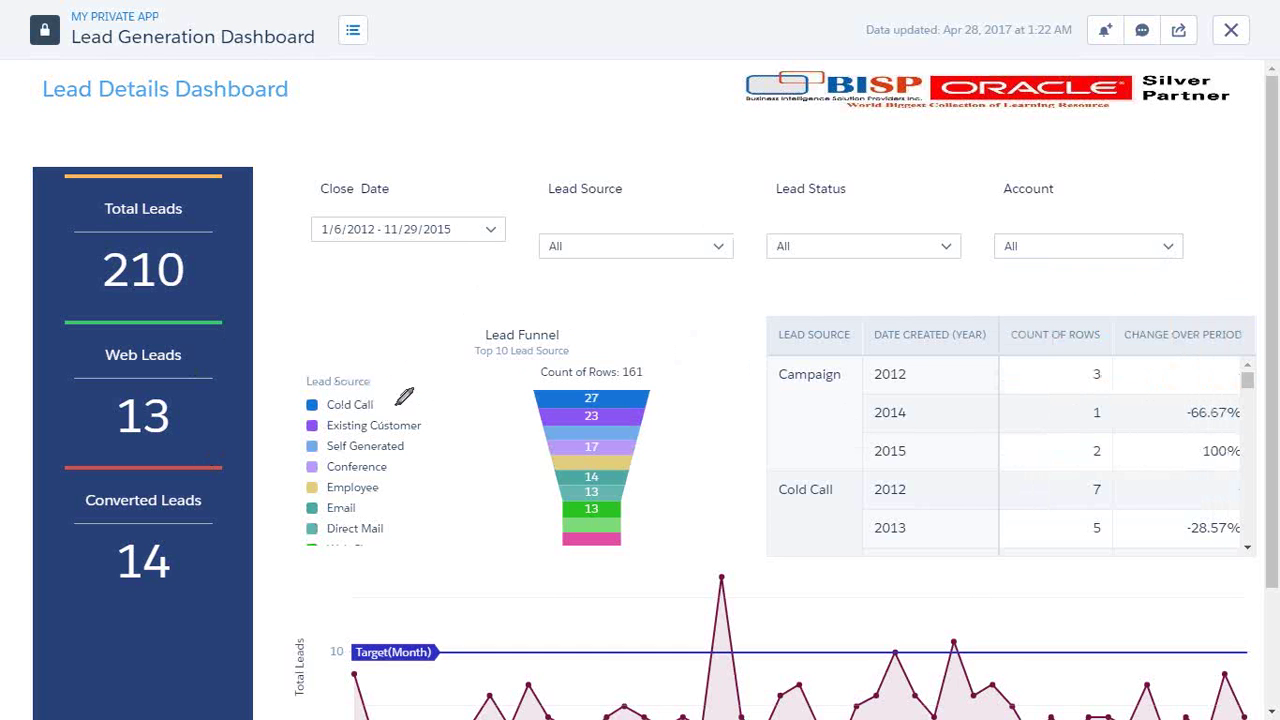
mouse_move(410, 388)
mouse_down()
mouse_move(438, 408)
mouse_move(440, 548)
mouse_up()
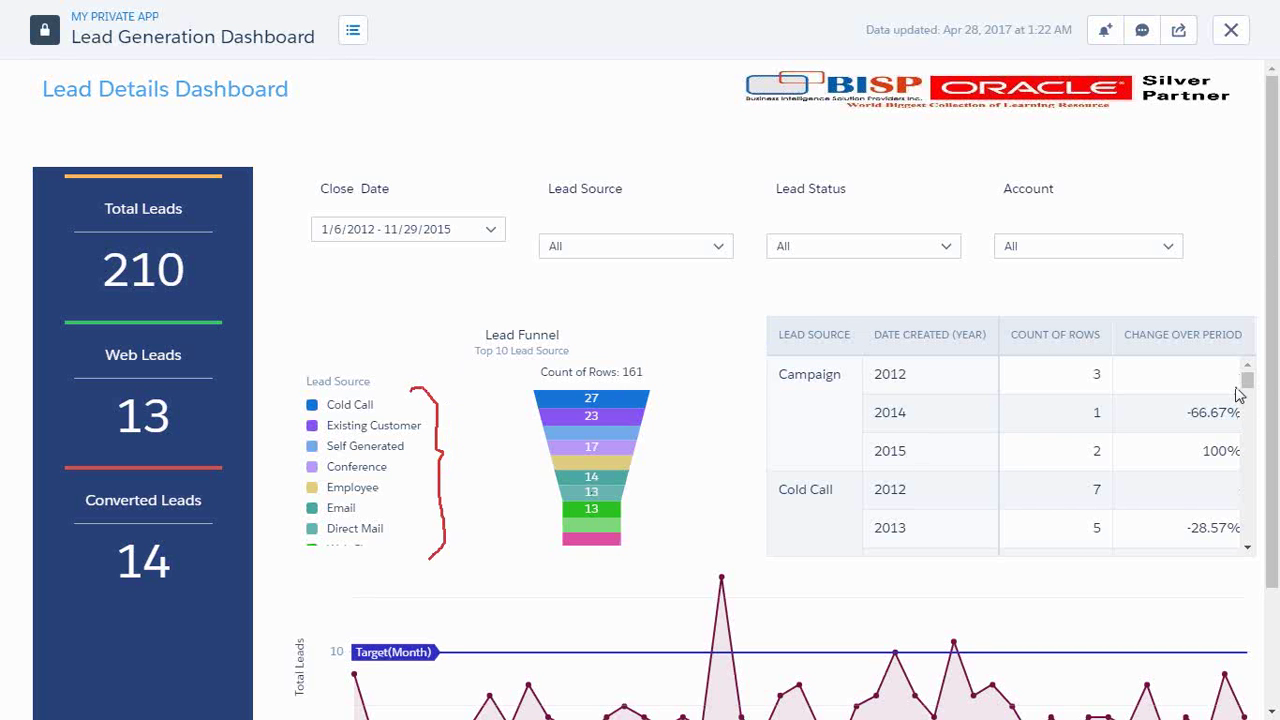
key(Escape)
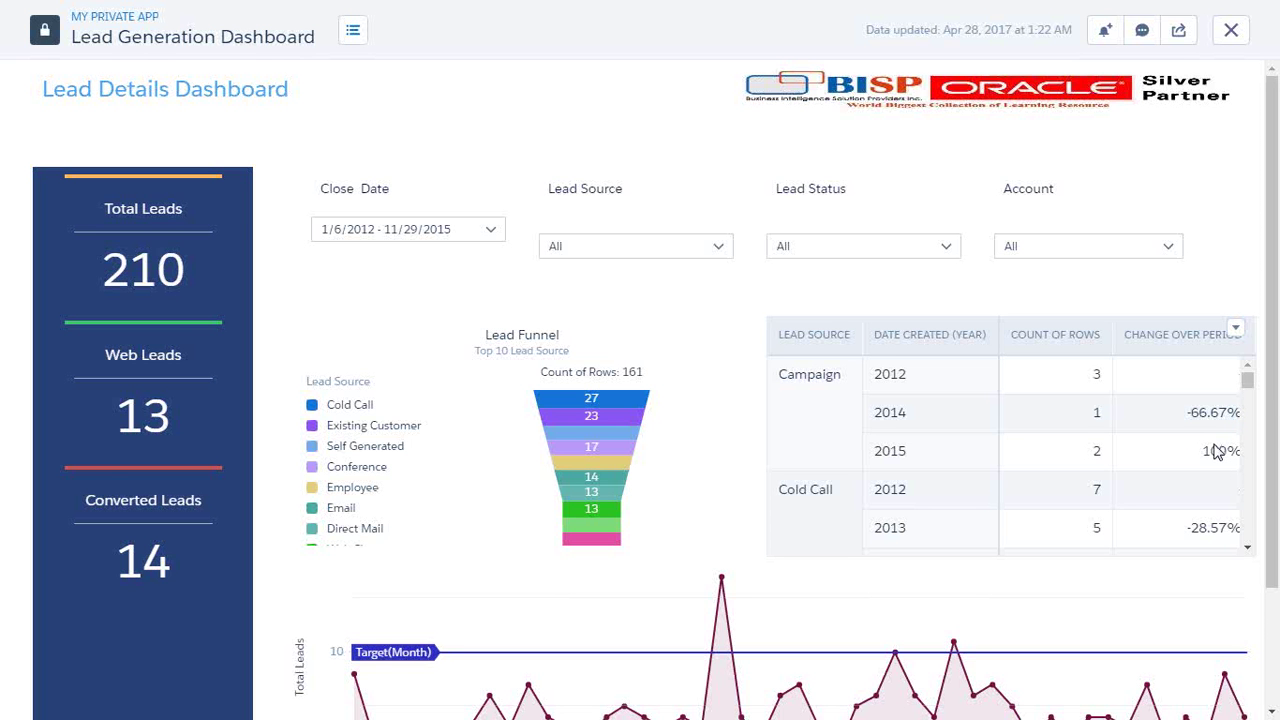
scroll(1218, 450, down, 3)
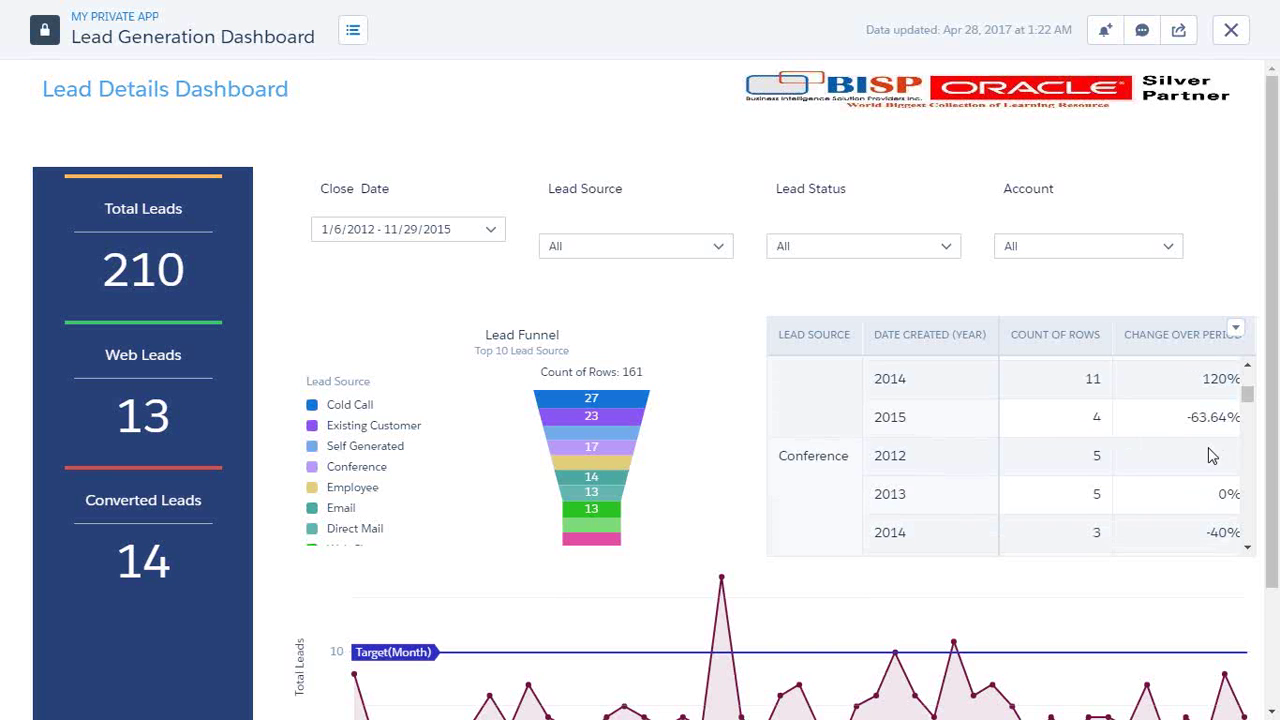
scroll(1088, 428, down, 3)
scroll(1088, 428, down, 10)
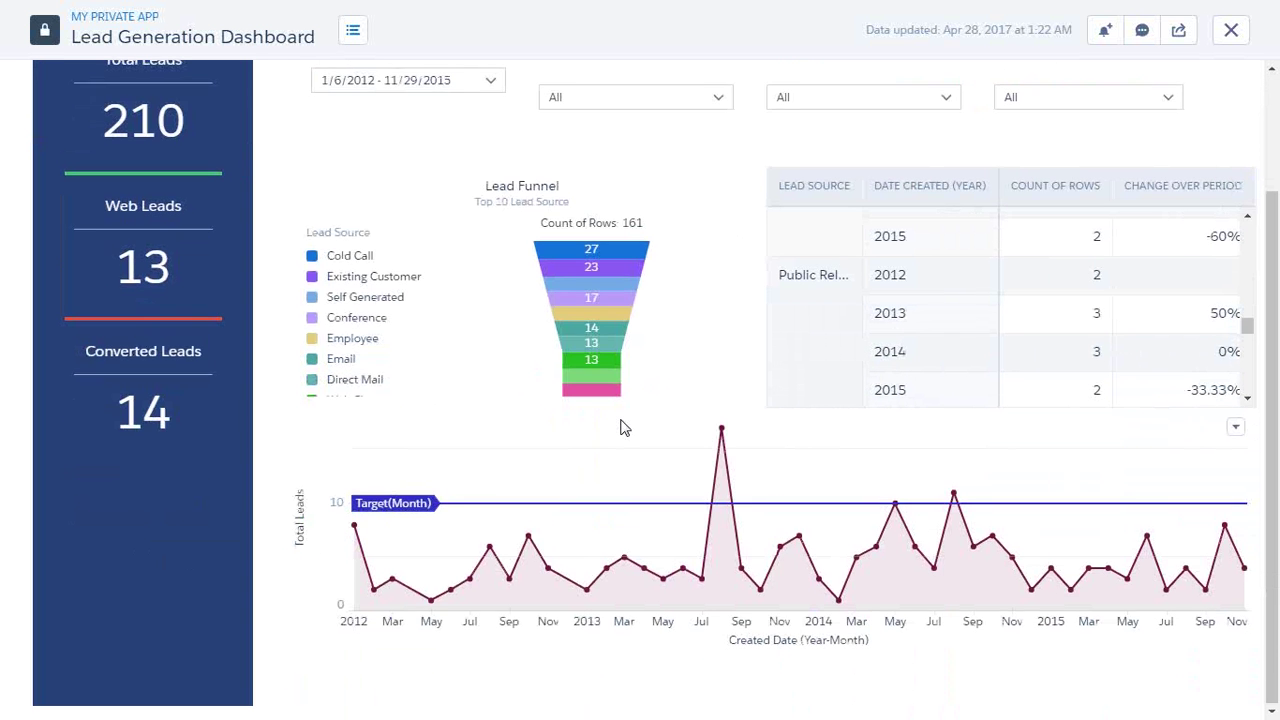
scroll(620, 430, up, 1)
scroll(1148, 540, down, 1)
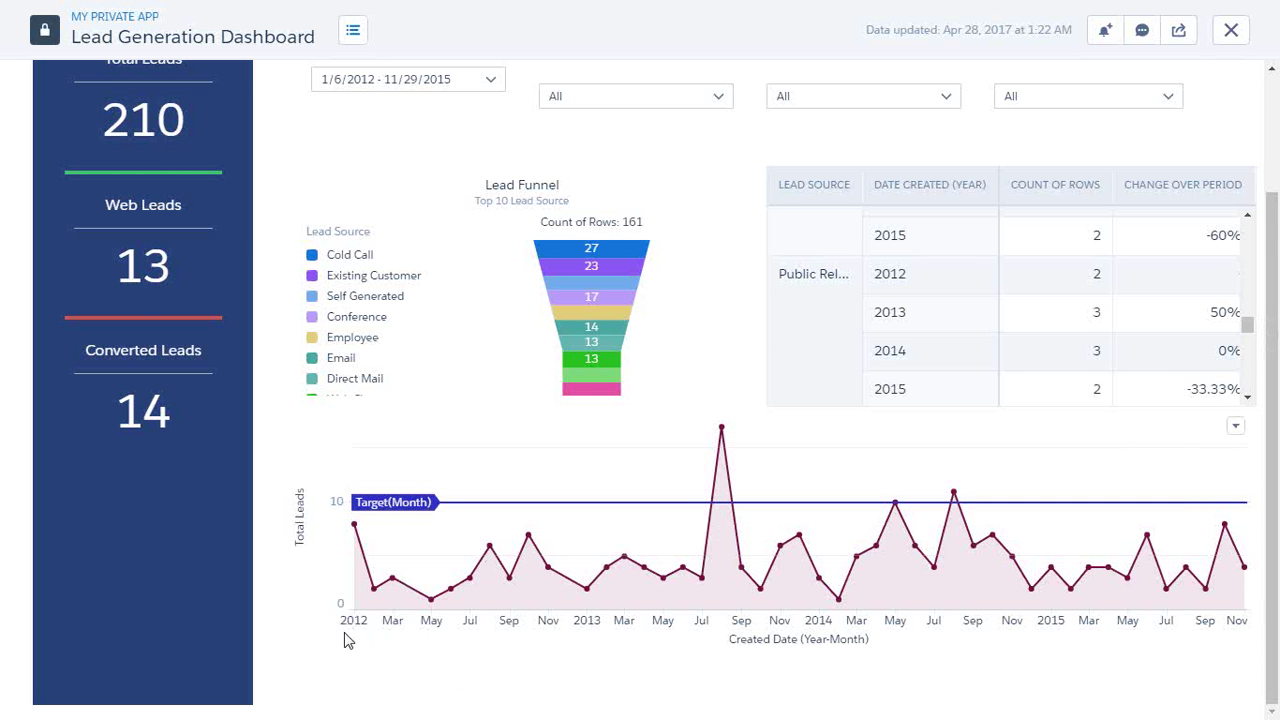
- Change the Close Date filter's start date to 1/1/2015, cutting Total Leads to 44
scroll(575, 550, up, 3)
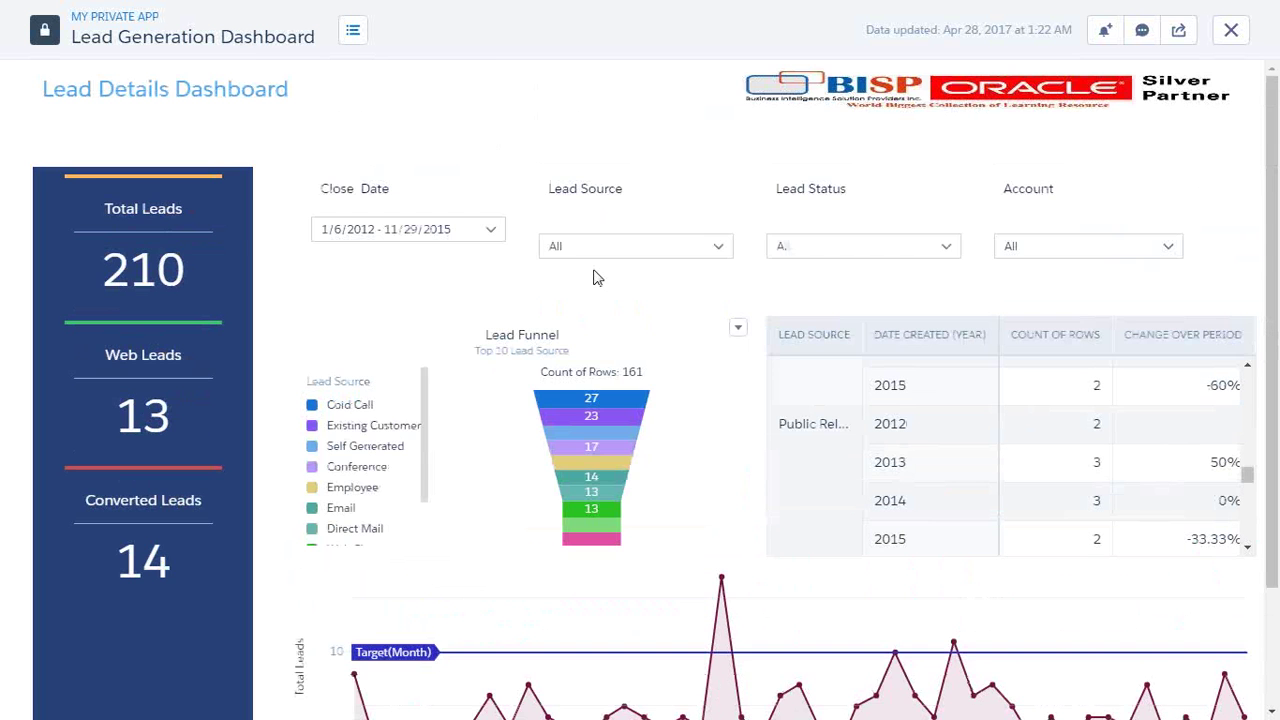
click(409, 231)
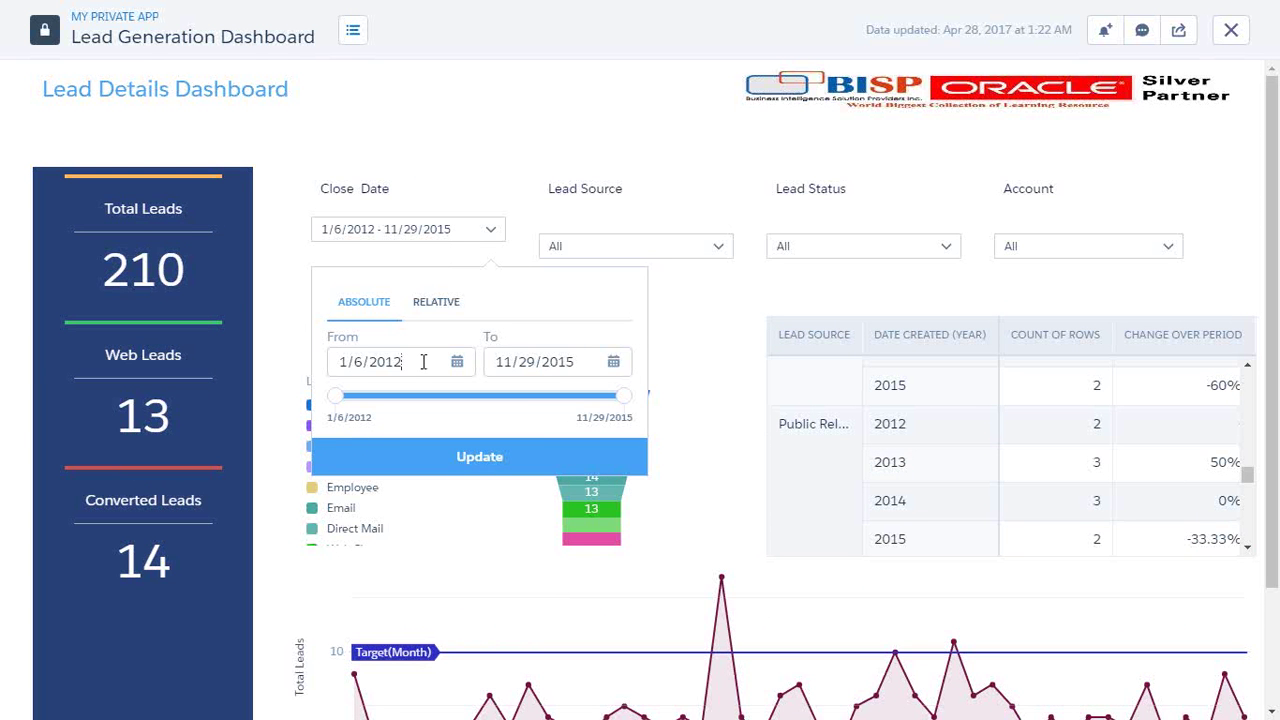
key(BackSpace)
key(BackSpace)
key(BackSpace)
key(BackSpace)
key(BackSpace)
key(BackSpace)
key(BackSpace)
key(BackSpace)
text(1/1/2015)
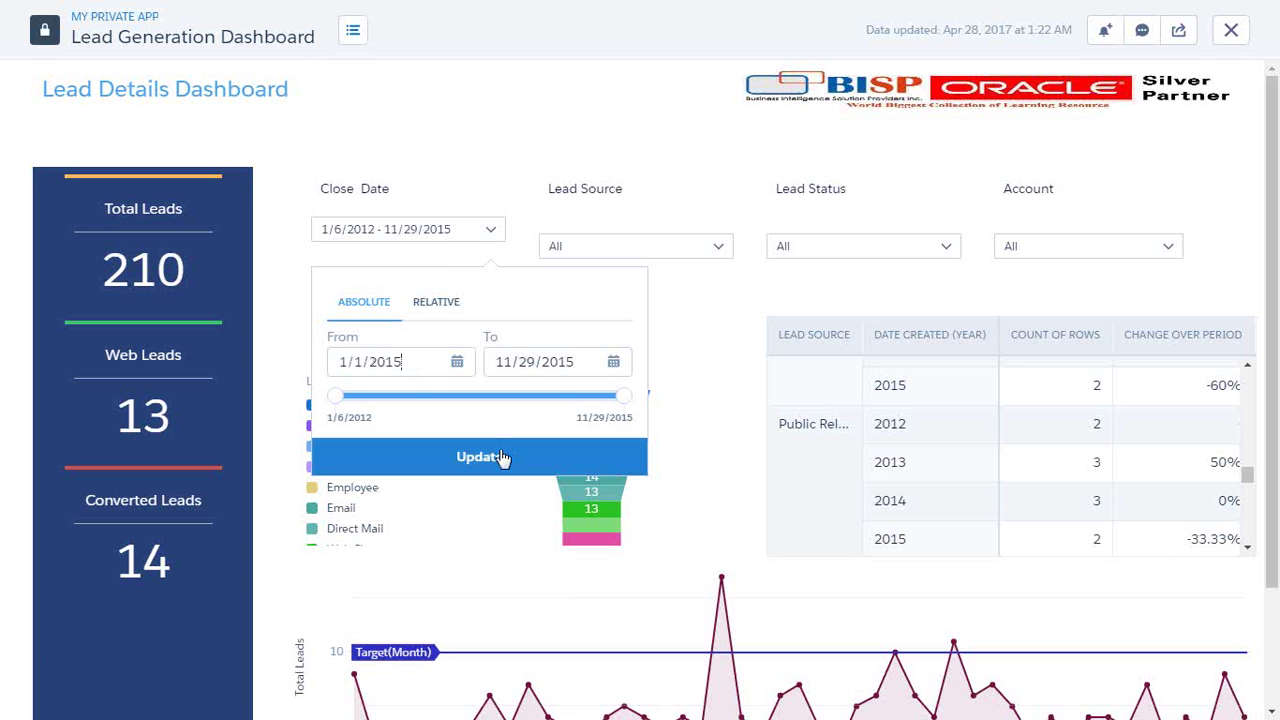
click(502, 457)
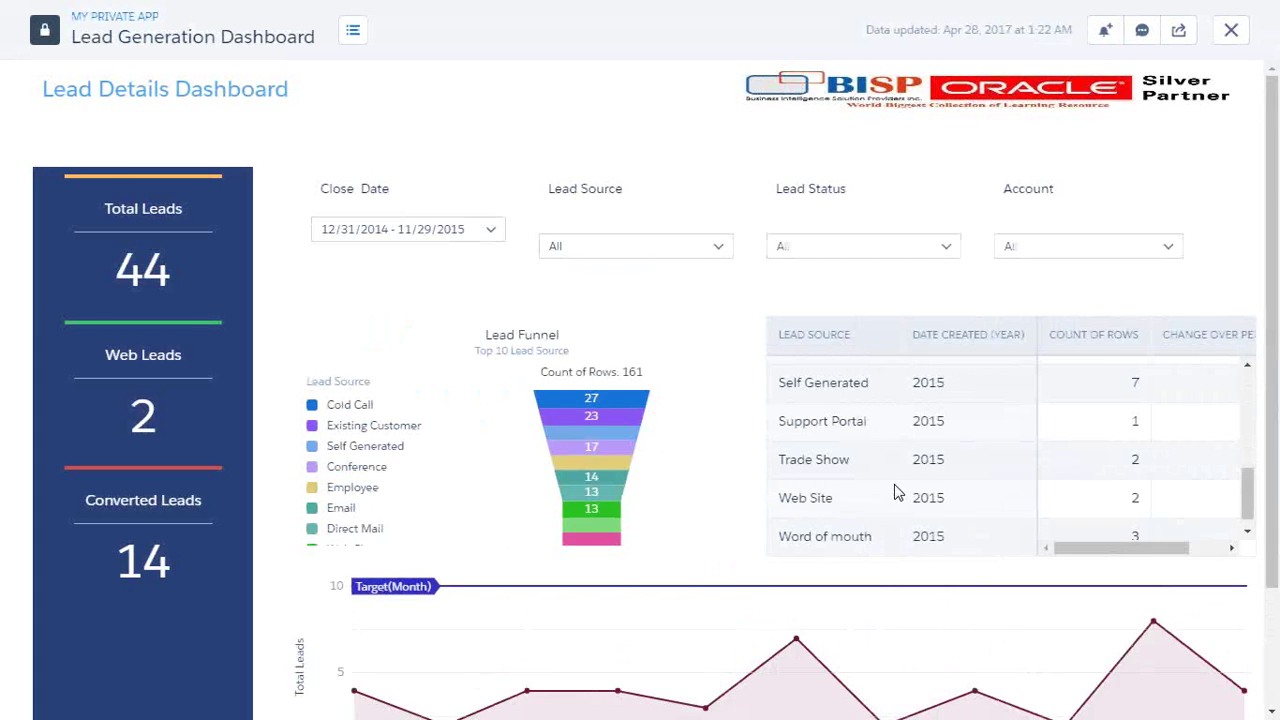
scroll(895, 492, down, 2)
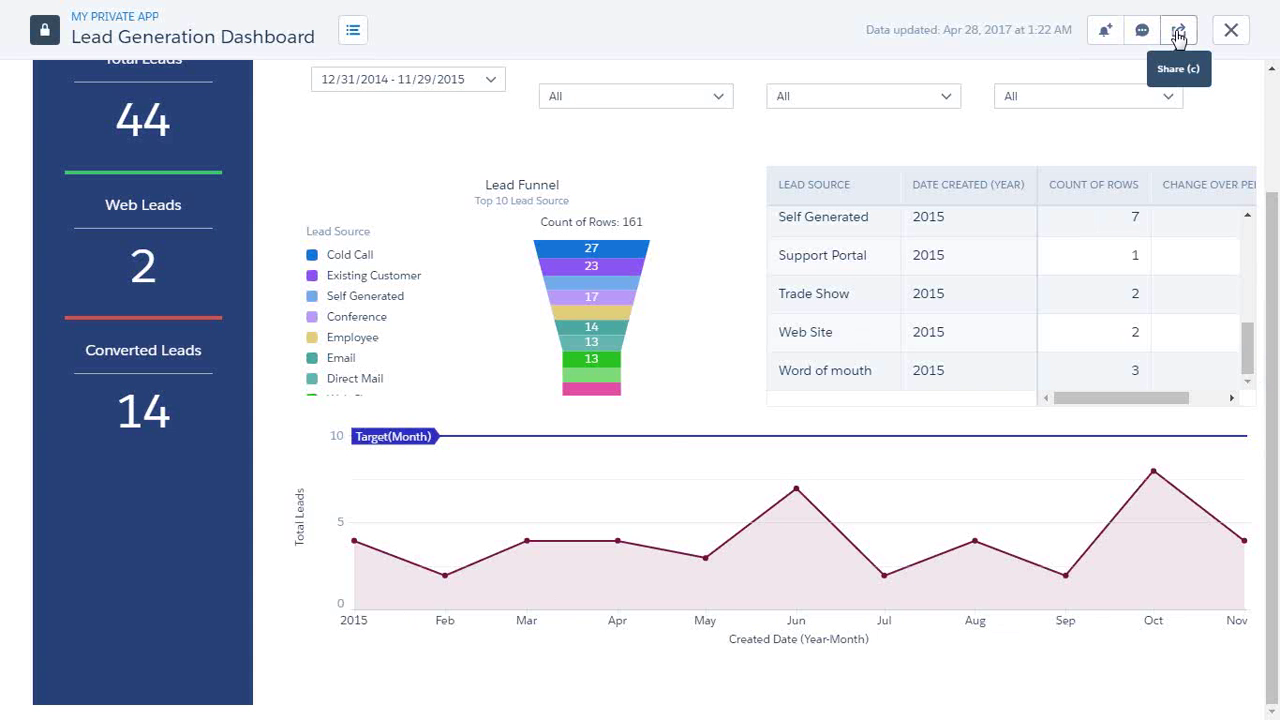
- Exit presentation mode, dismiss the Start menu, and return to the dashboard page
click(1231, 30)
key(super)
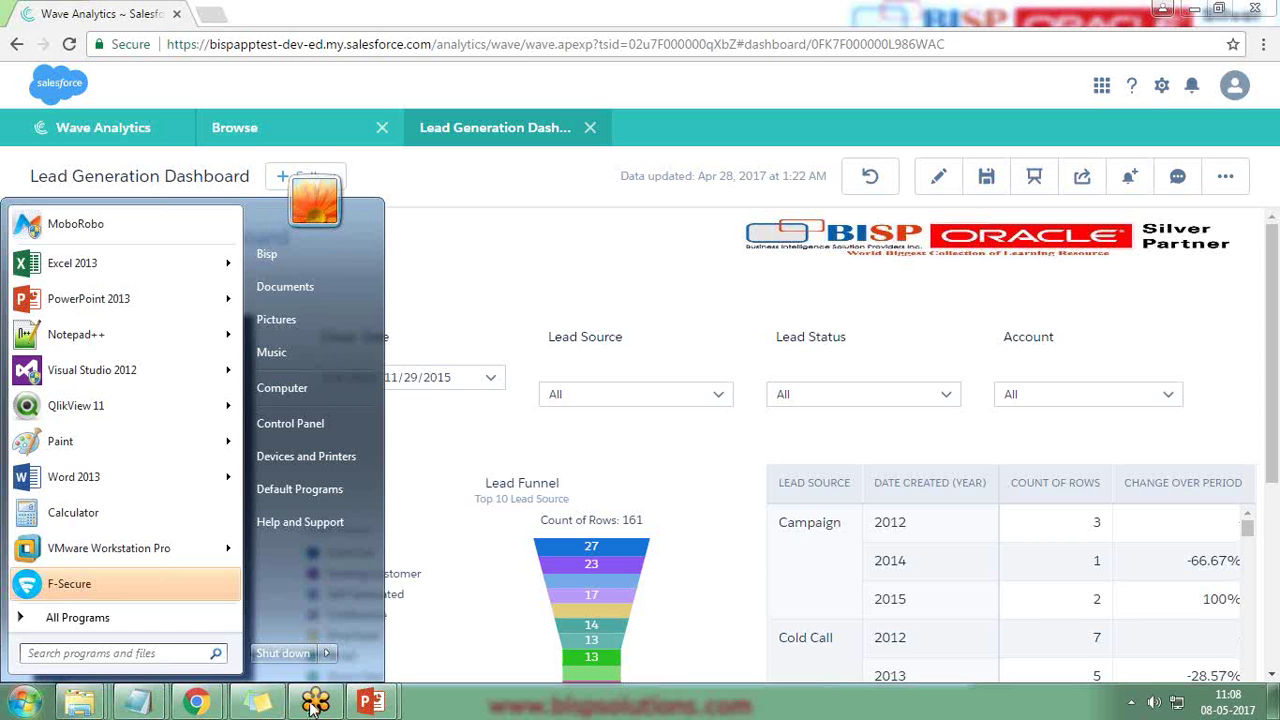
key(super)
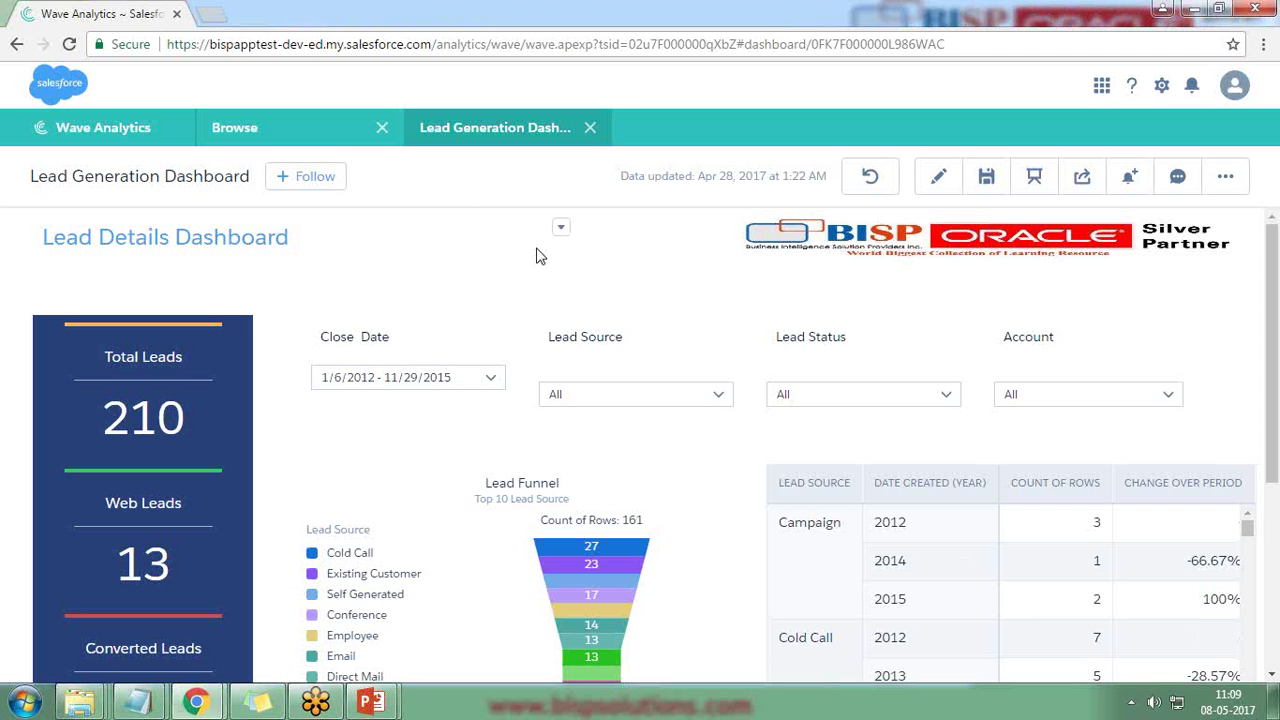
scroll(527, 343, down, 3)
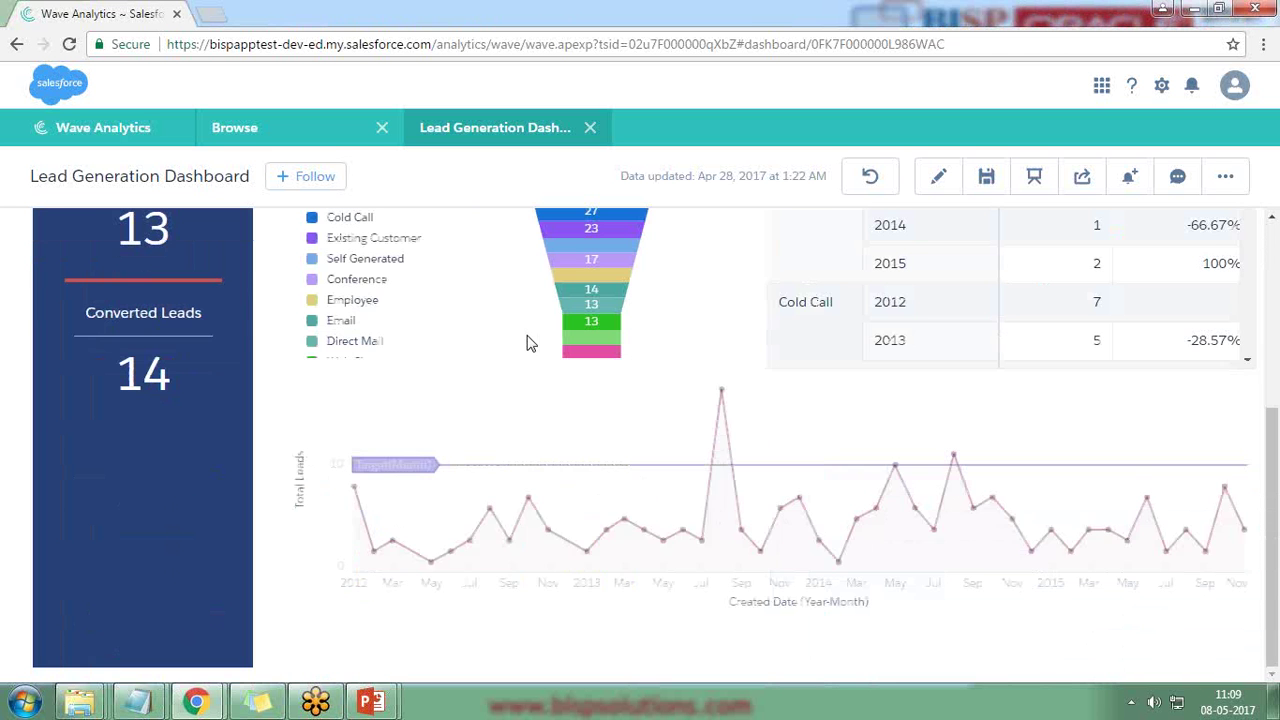
scroll(527, 343, up, 3)
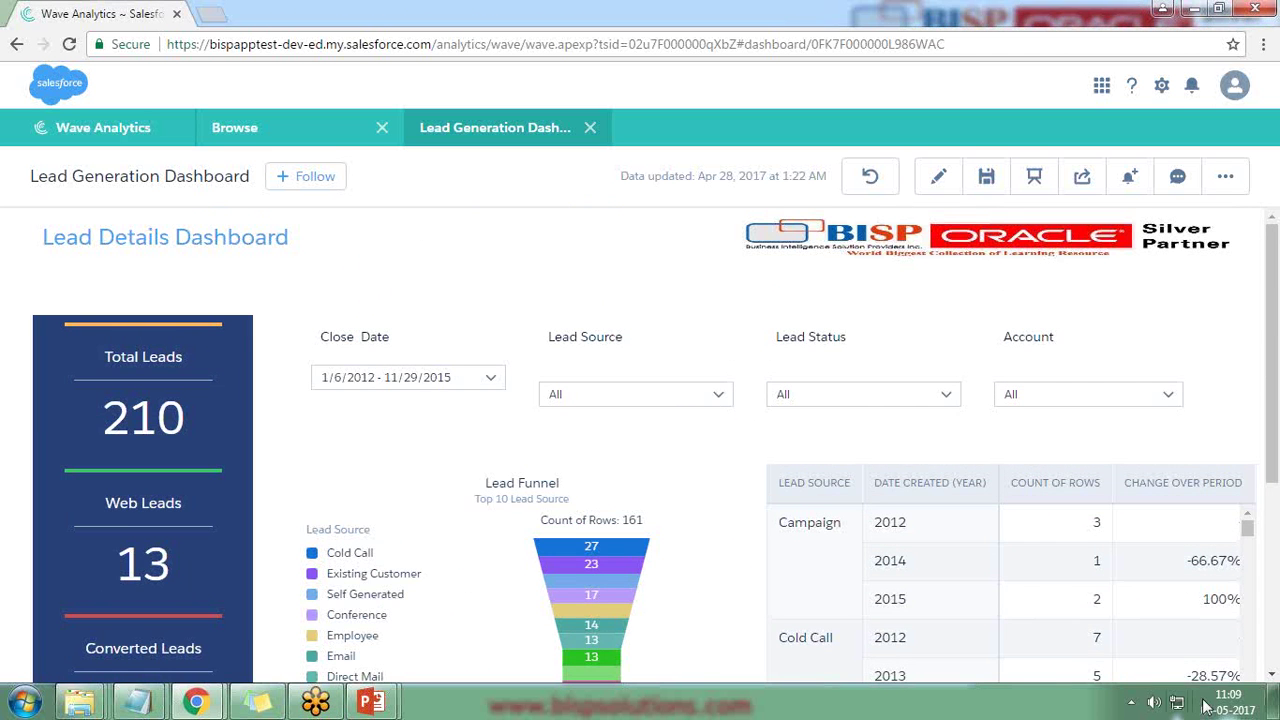